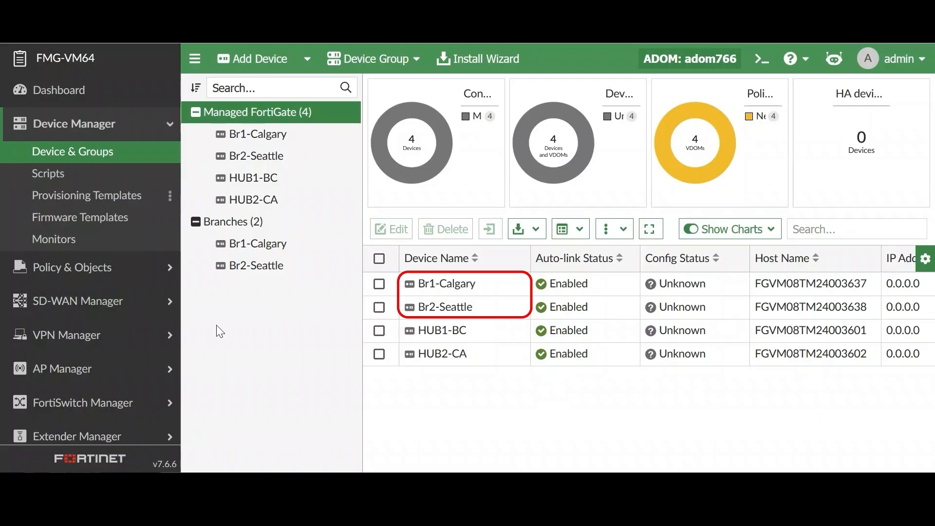
Turn on visibility of the SD-WAN Overlay feature for the provisioning templates.
click(100, 198)
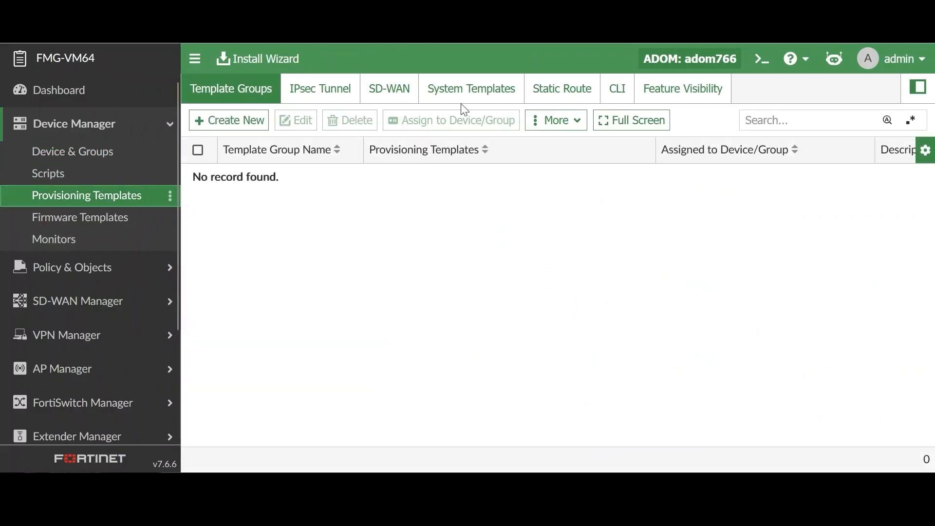
click(689, 91)
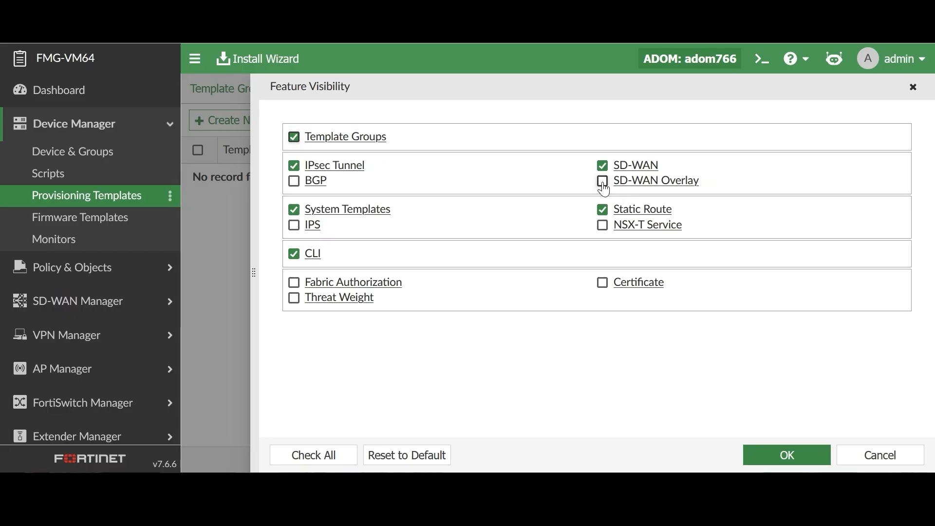
click(602, 181)
click(785, 453)
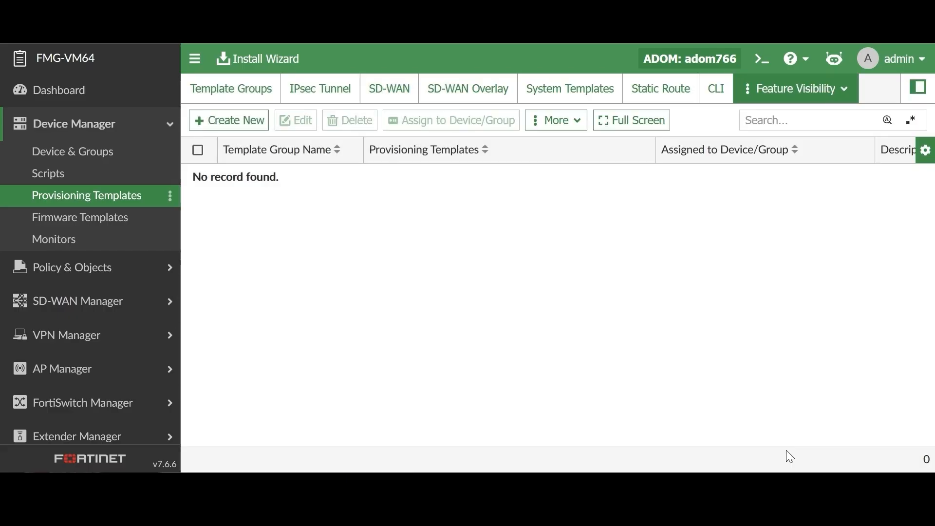
Start a new SD-WAN overlay template named CorpA with the Dual HUB (Primary & Secondary) topology.
click(475, 95)
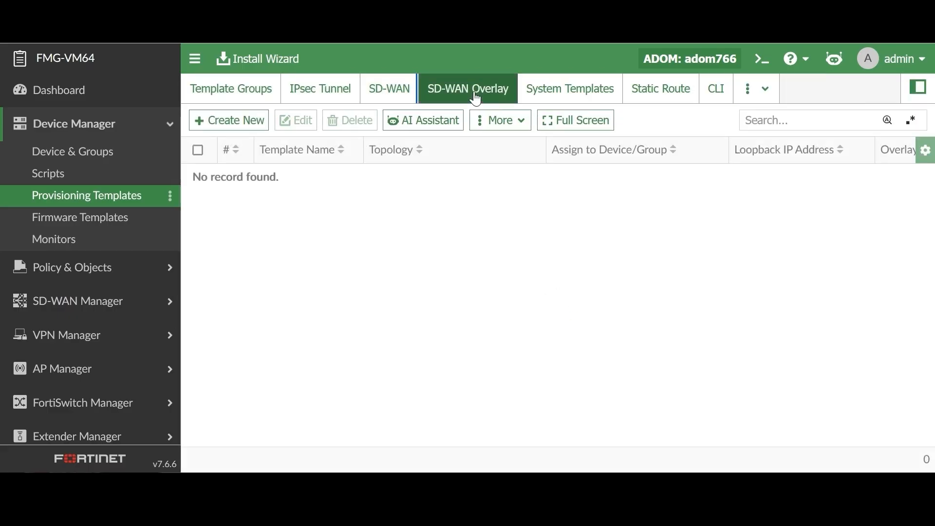
click(234, 122)
click(516, 132)
text(CorpA)
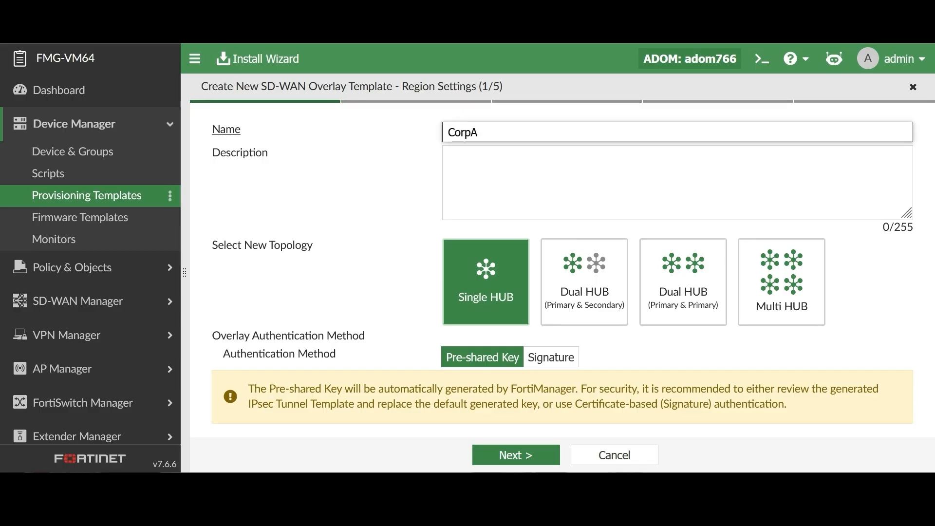
click(598, 269)
Review the advanced region settings, keep their defaults, and continue to role assignment.
scroll(561, 301, down, 1)
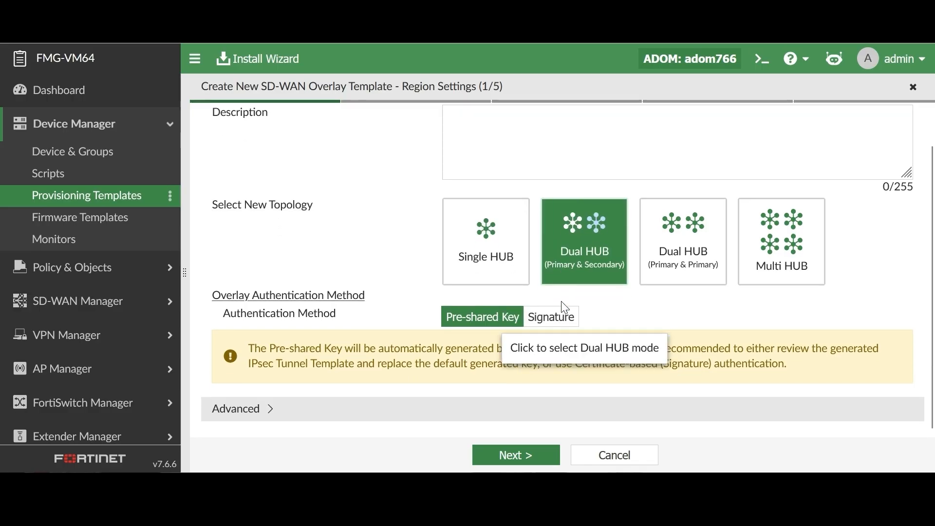
click(268, 409)
scroll(335, 388, down, 3)
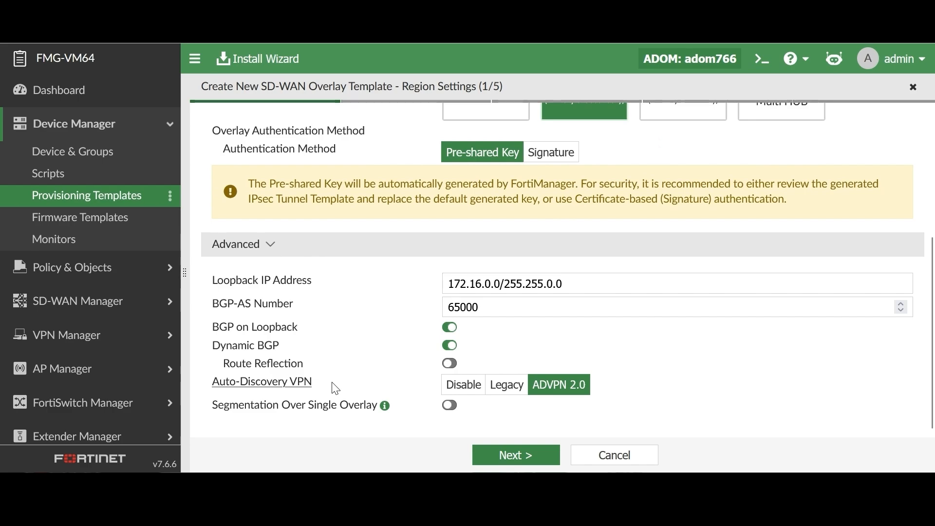
click(528, 458)
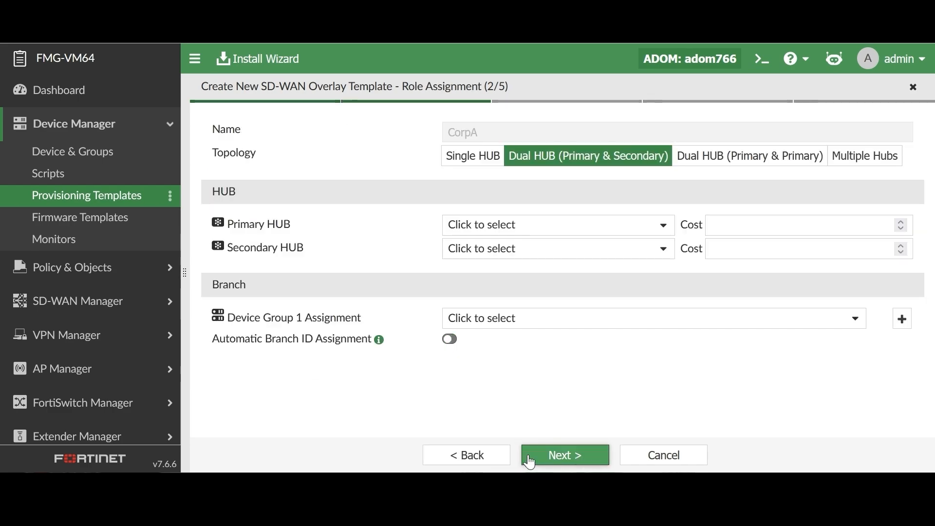
Assign HUB1-BC as the primary hub and HUB2-CA as the secondary hub.
click(527, 228)
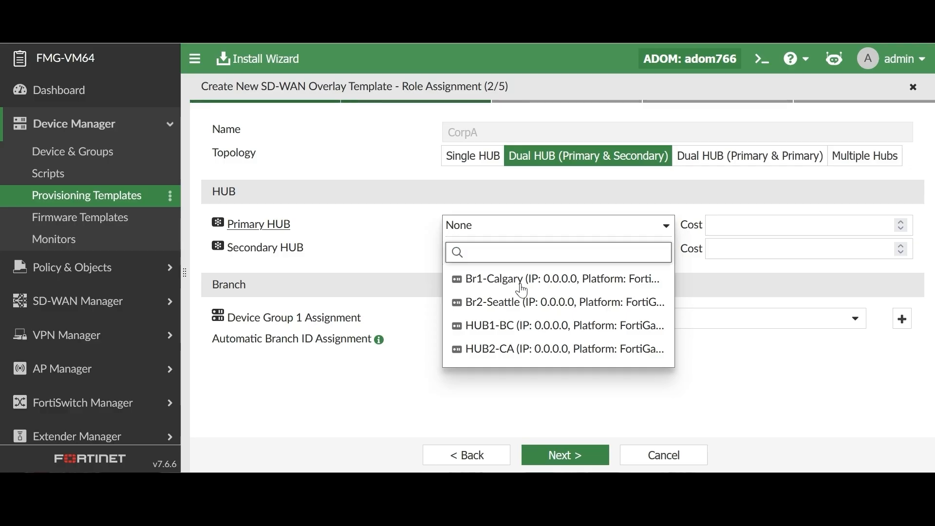
click(519, 325)
click(530, 254)
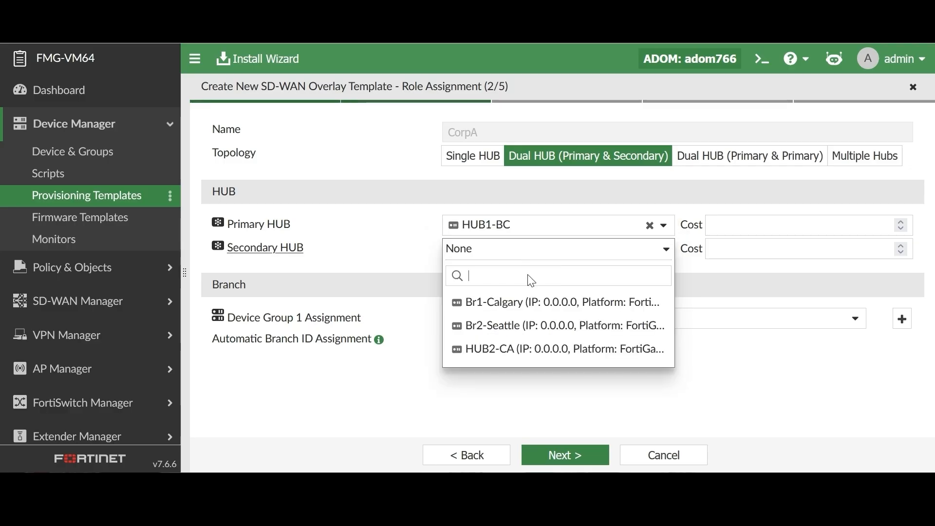
click(530, 352)
Assign the Branches device group as branch group 1, enable Automatic Branch ID Assignment, and continue to network configuration.
click(520, 325)
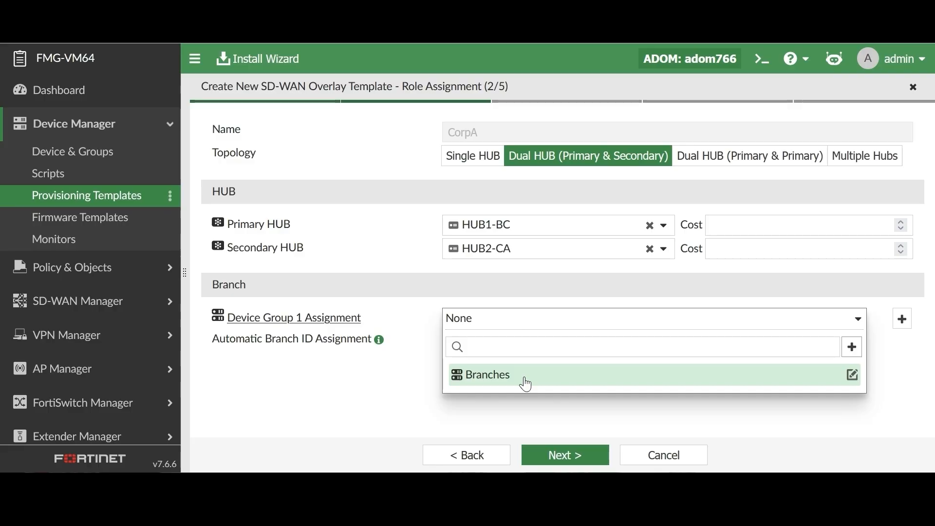
click(526, 384)
click(450, 339)
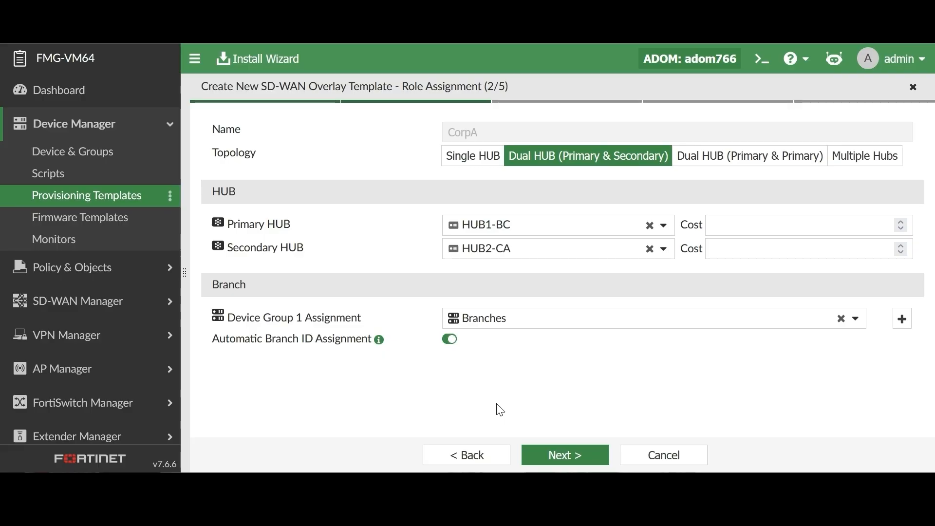
click(574, 458)
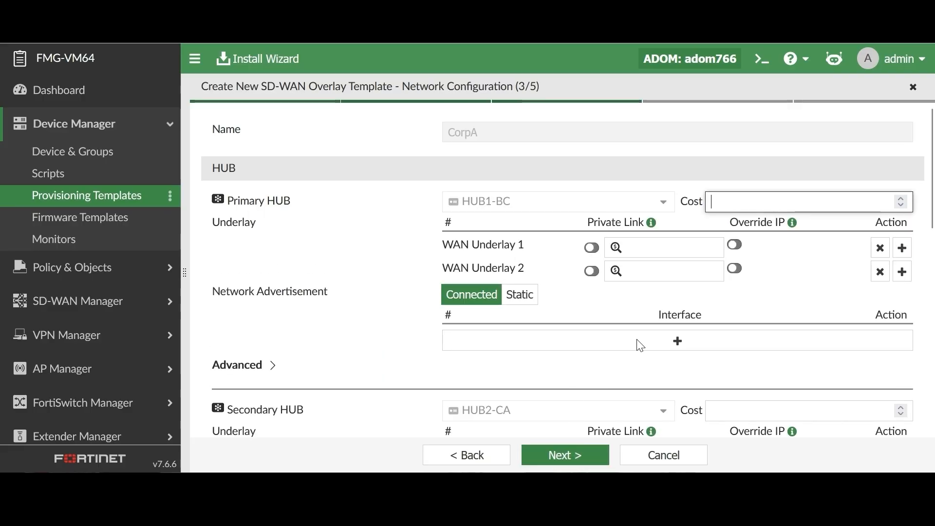
Set WAN Underlay 1 to port3 and WAN Underlay 2 to port4 for both the primary and secondary hubs.
click(654, 248)
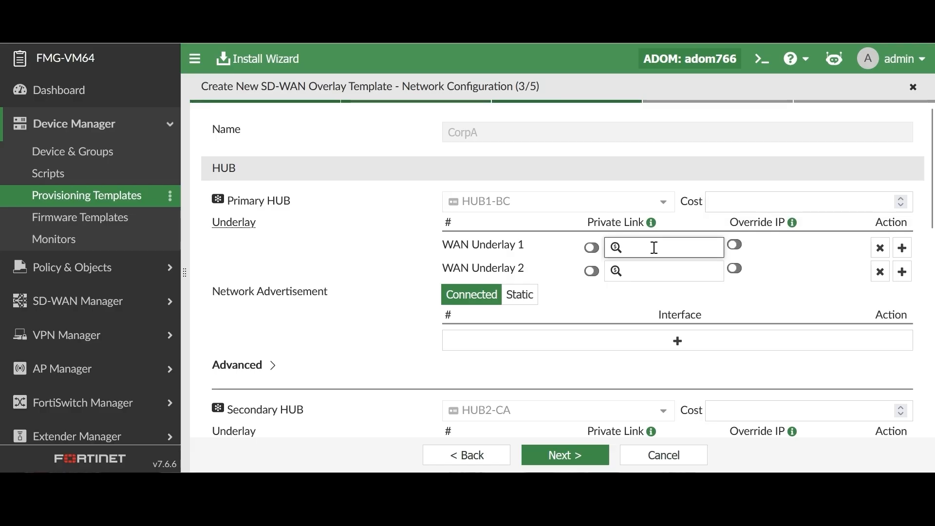
text(port3)
click(645, 267)
text(port4)
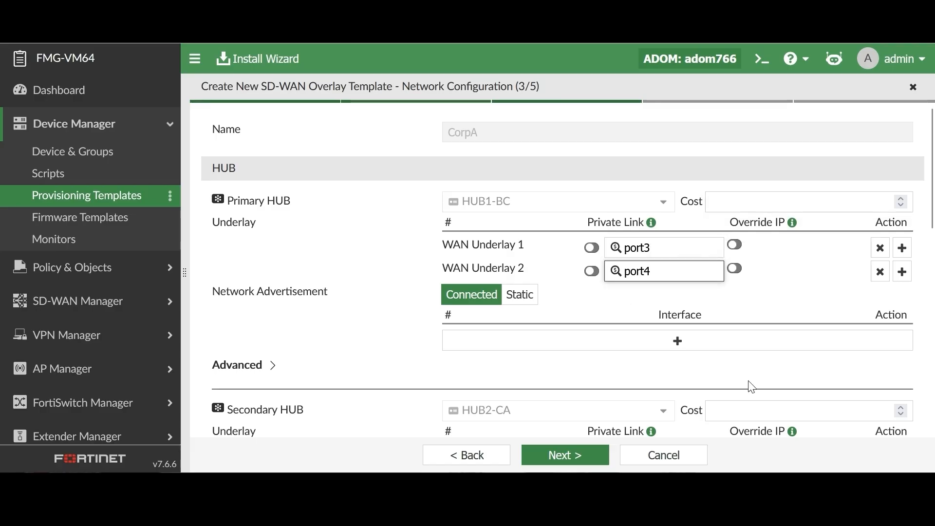
scroll(747, 386, down, 4)
click(646, 289)
text(port4)
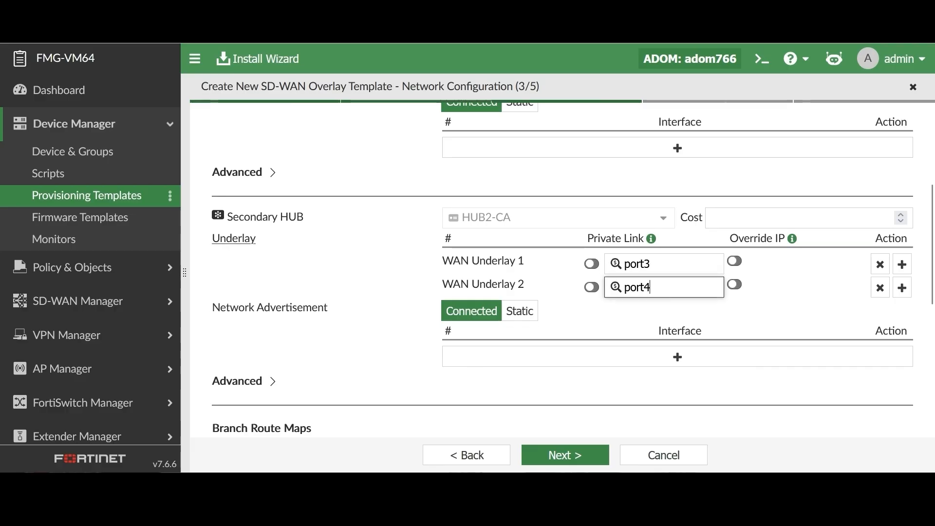
Set the Branches device group's WAN Underlay 1 to port3 and WAN Underlay 2 to port4.
scroll(646, 291, down, 4)
click(621, 345)
text(port3)
click(623, 373)
text(port4)
scroll(624, 374, down, 1)
scroll(401, 288, up, 1)
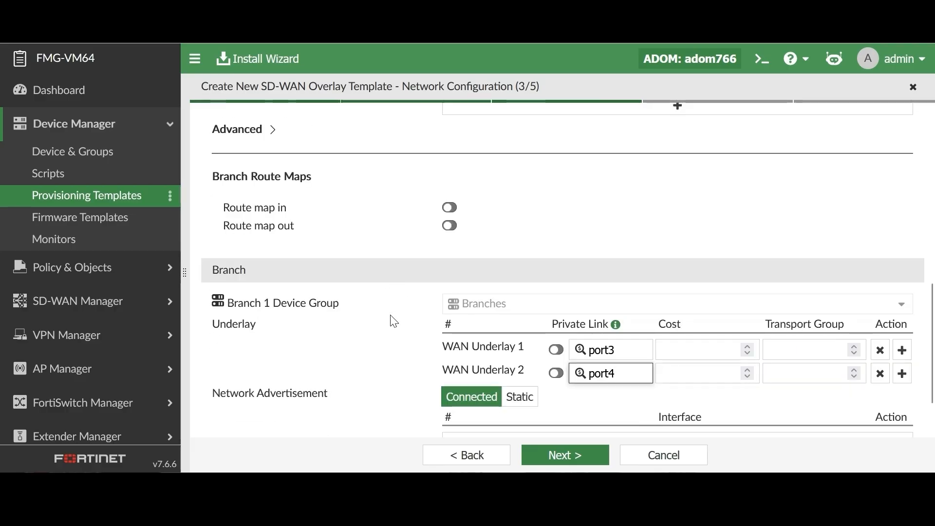
Set a cost of 10 for the secondary hub and for the branch group's WAN Underlay 2.
scroll(394, 322, up, 8)
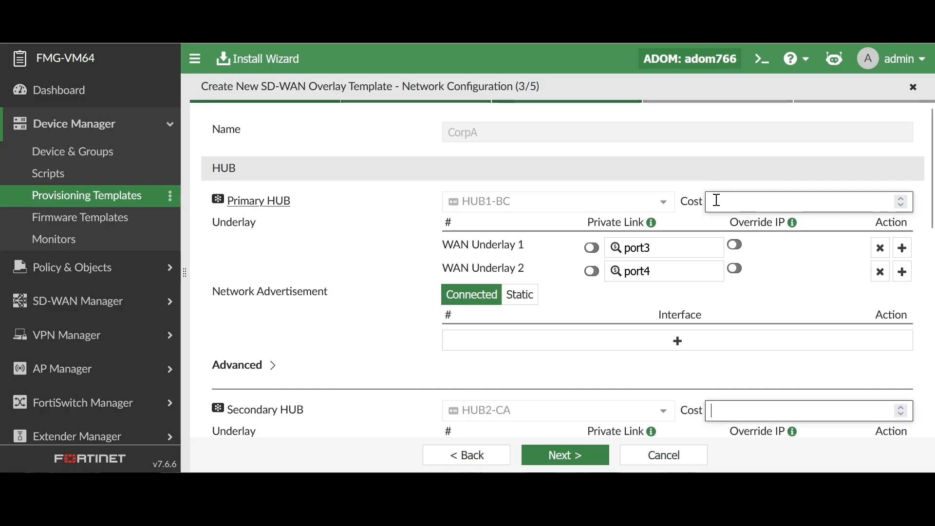
click(723, 201)
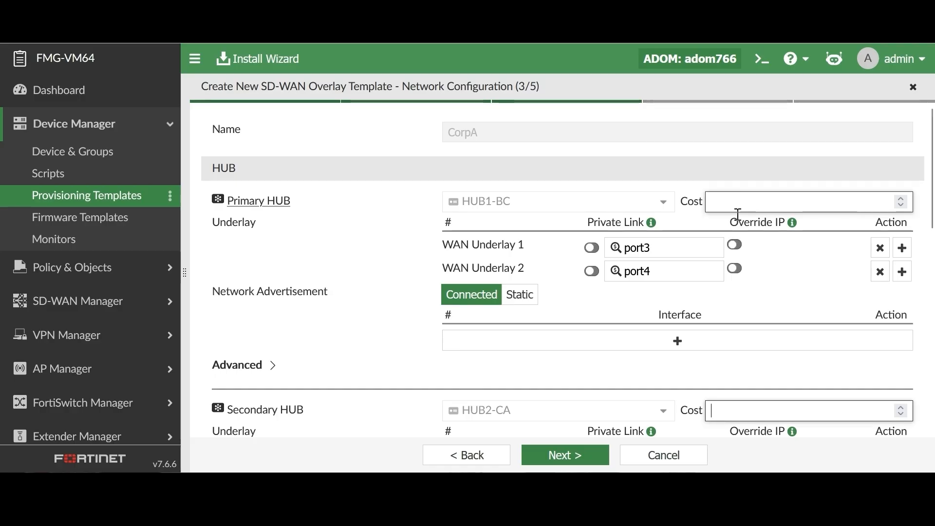
click(758, 413)
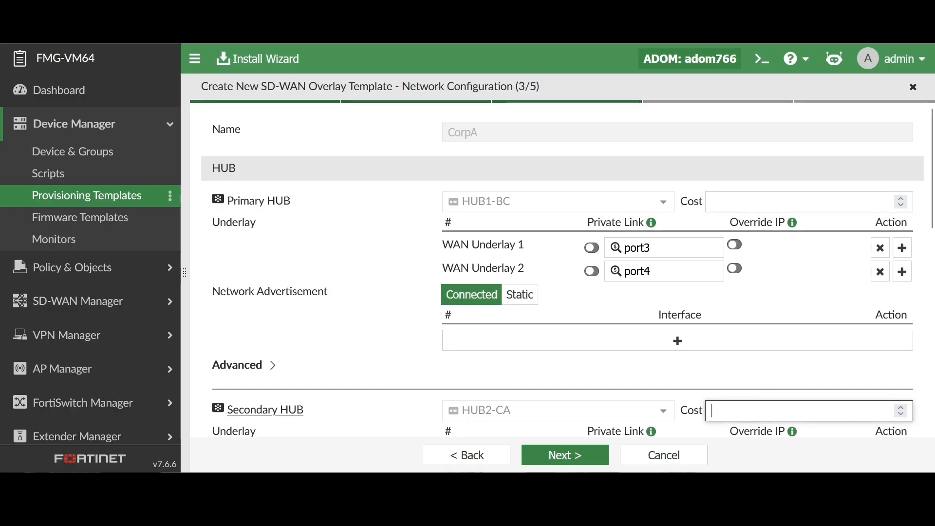
text(10)
scroll(762, 389, down, 1)
scroll(762, 388, down, 3)
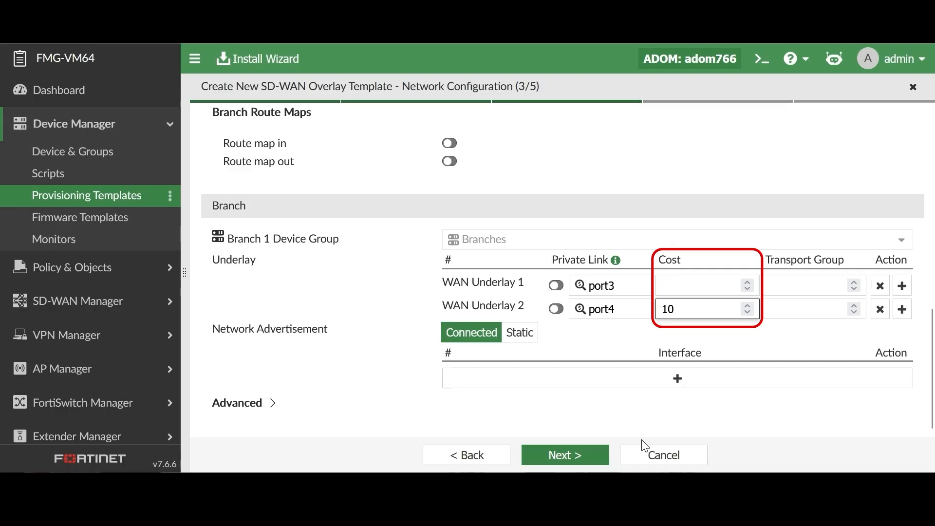
click(598, 343)
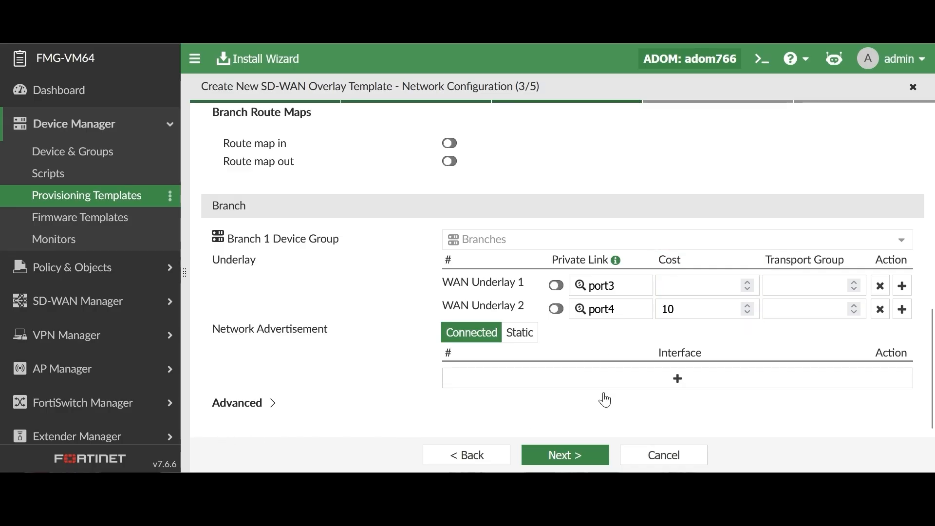
Set the transport group of the branch's WAN Underlay 2 to 1 and continue to the SD-WAN template options.
click(792, 282)
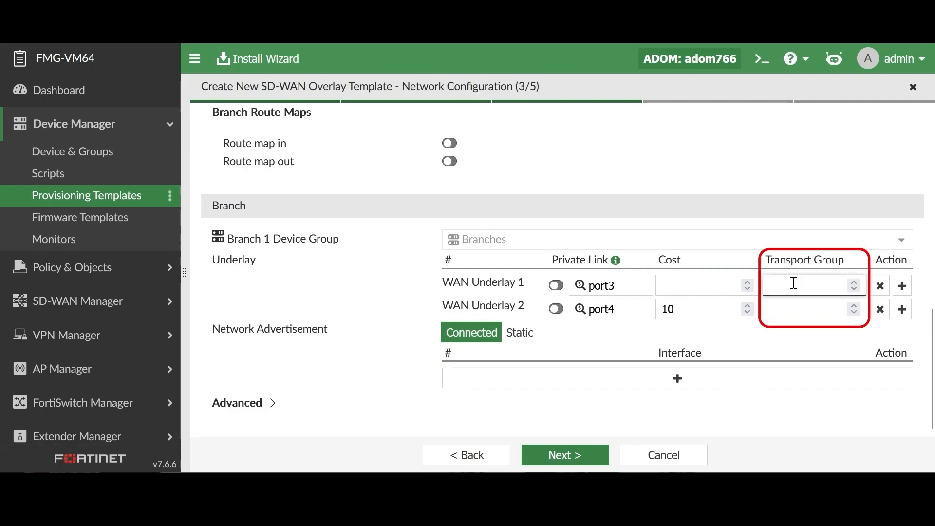
click(792, 304)
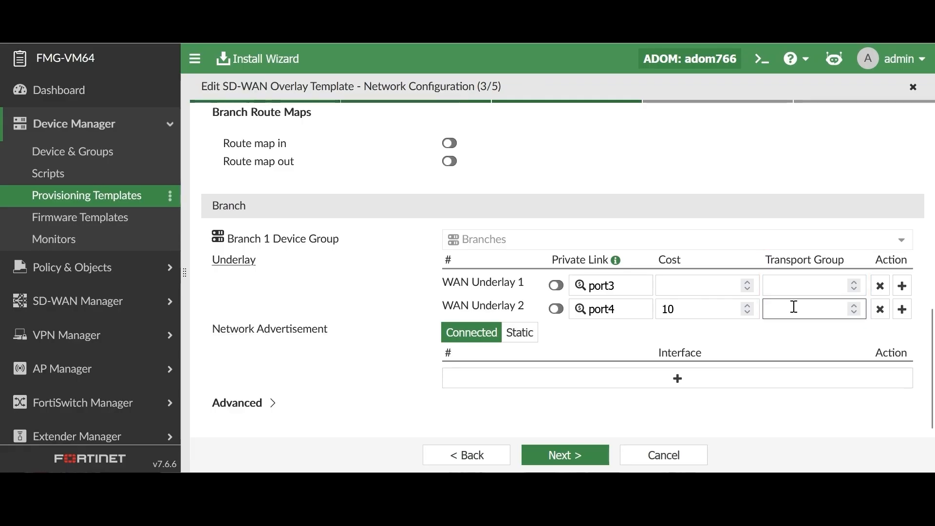
click(793, 306)
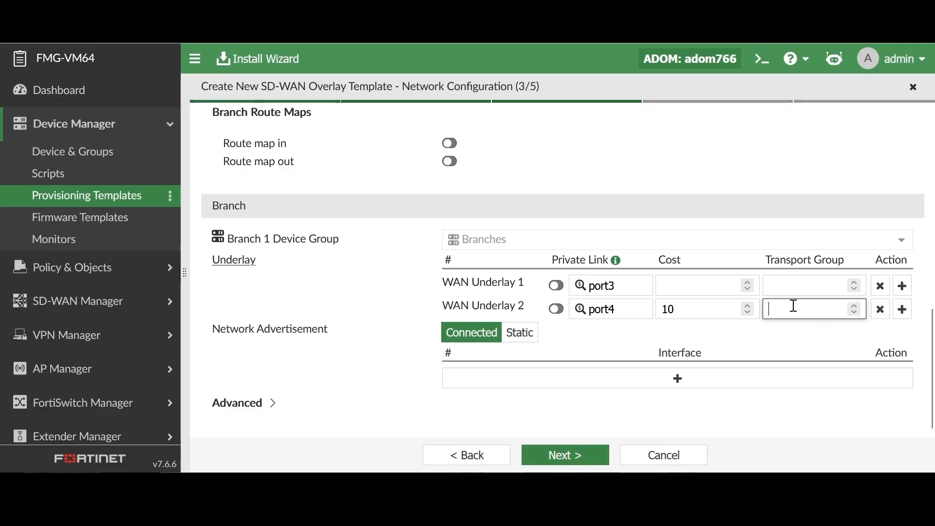
click(566, 457)
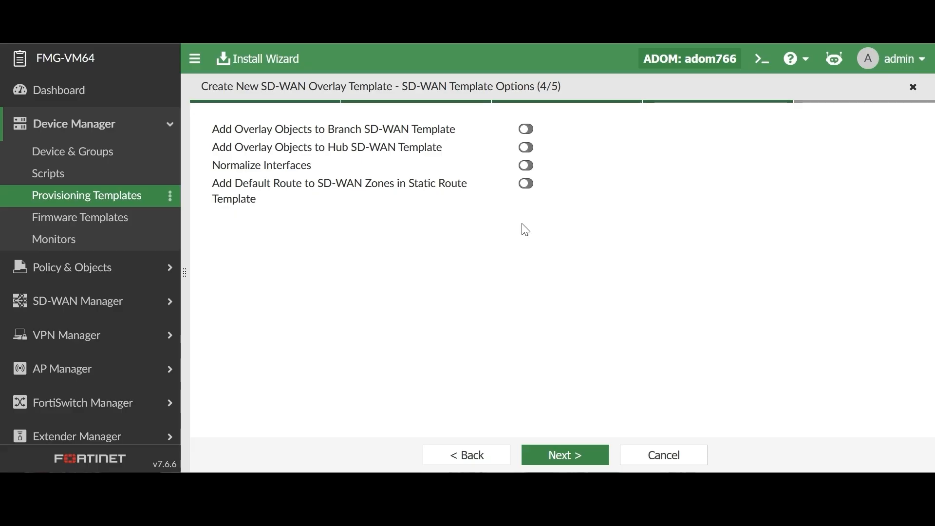
Enable adding overlay objects to the branch SD-WAN template, and create and select a template named sdwan_branch with change note sdwan_branch.
click(531, 134)
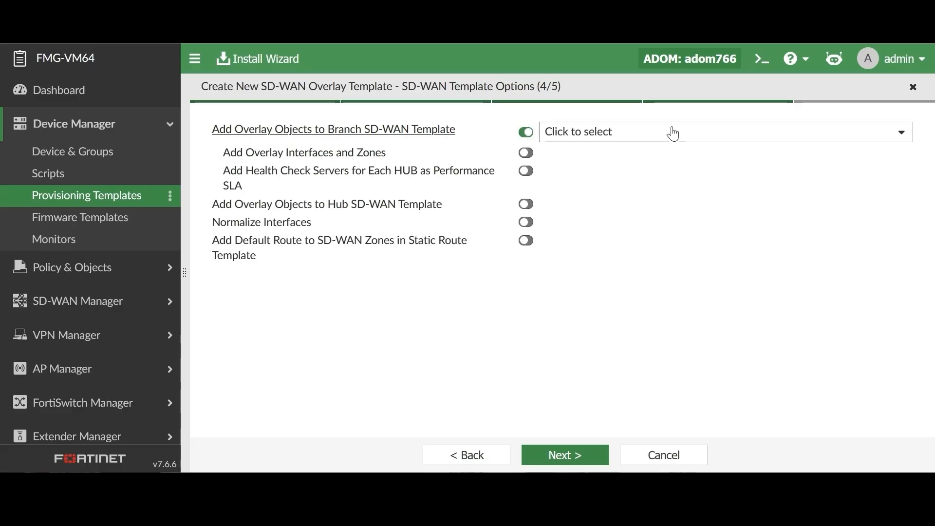
click(685, 136)
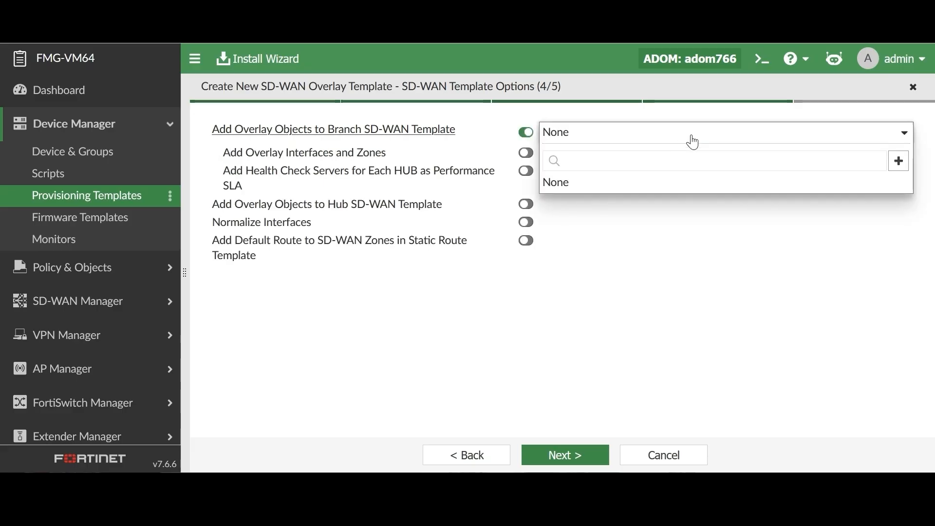
click(899, 162)
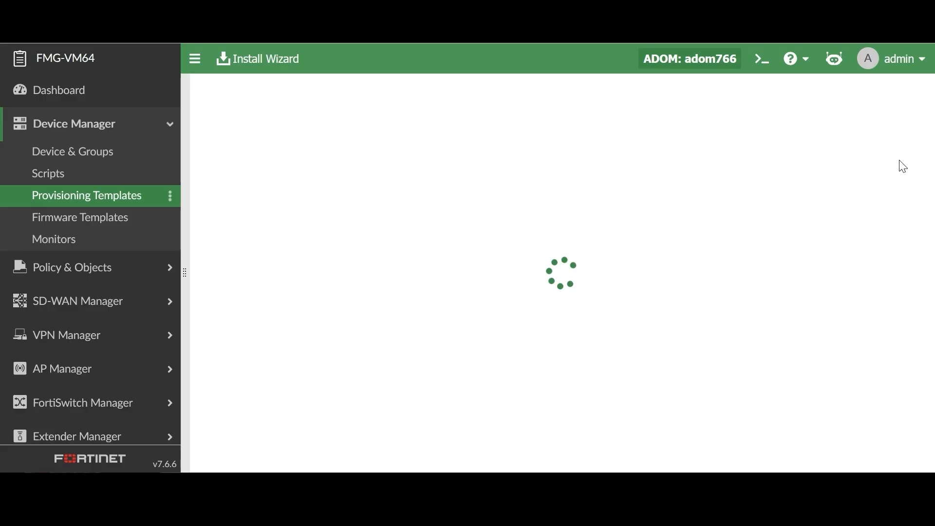
text(sdwan_branch)
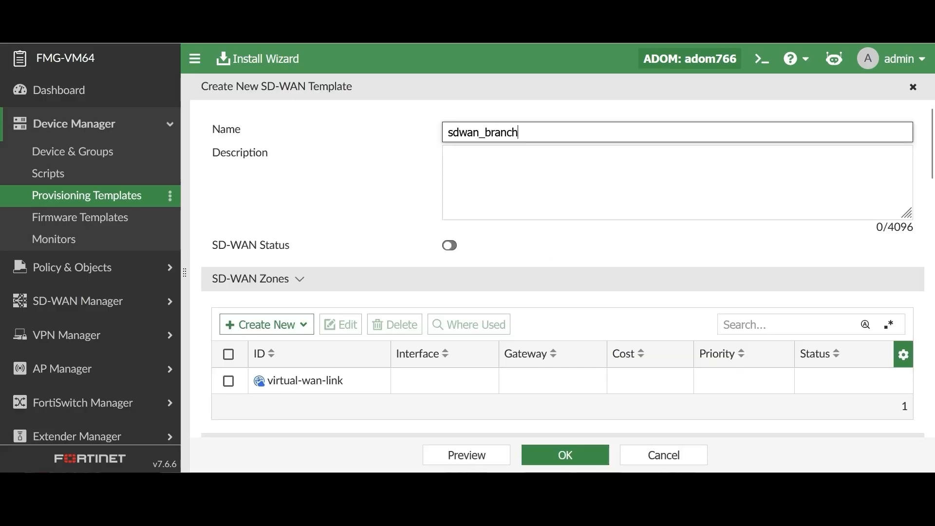
key(Return)
text(sdwan_bran)
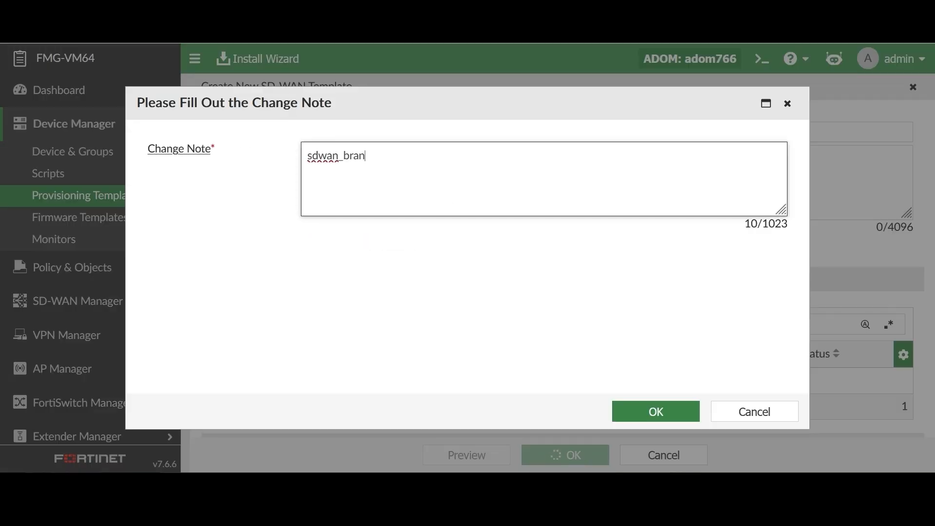
text(ch)
click(644, 415)
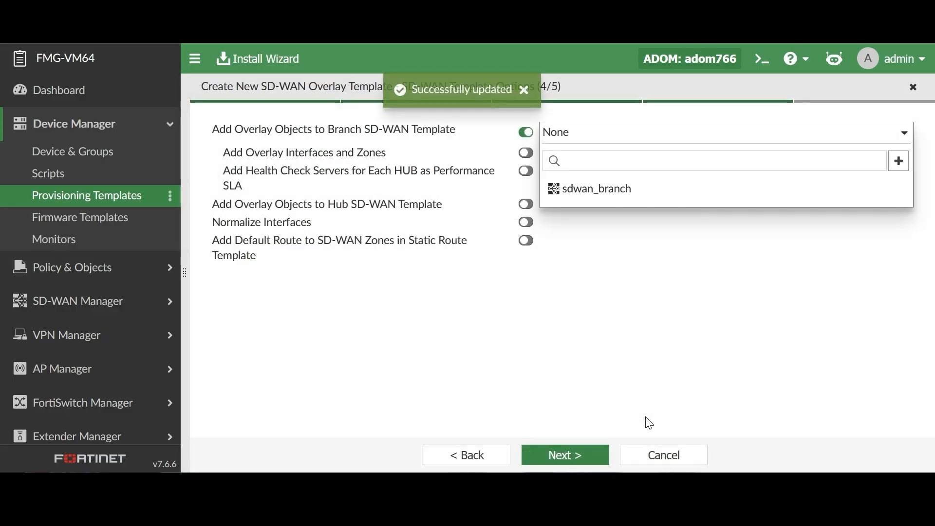
click(623, 190)
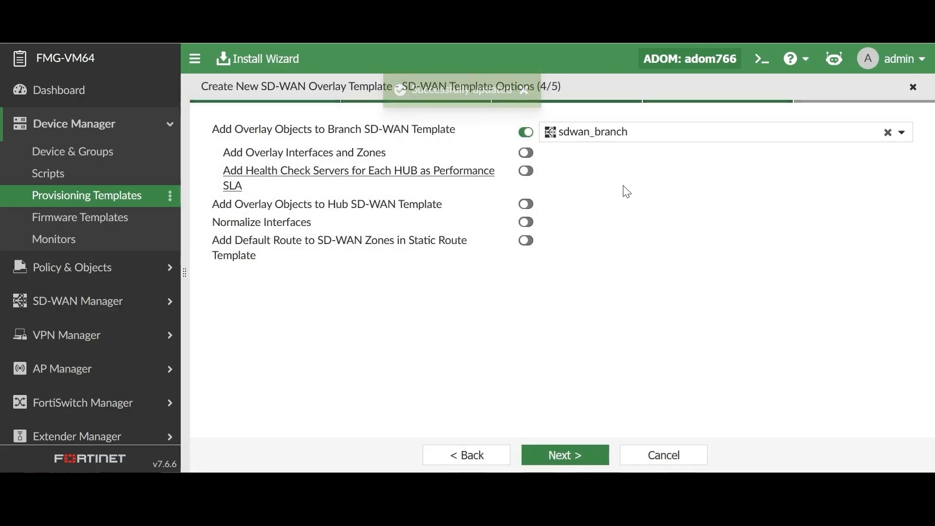
Enable overlay interfaces and zones, per-hub health check servers as performance SLA, and Normalize Interfaces, and continue to the configuration summary.
click(526, 152)
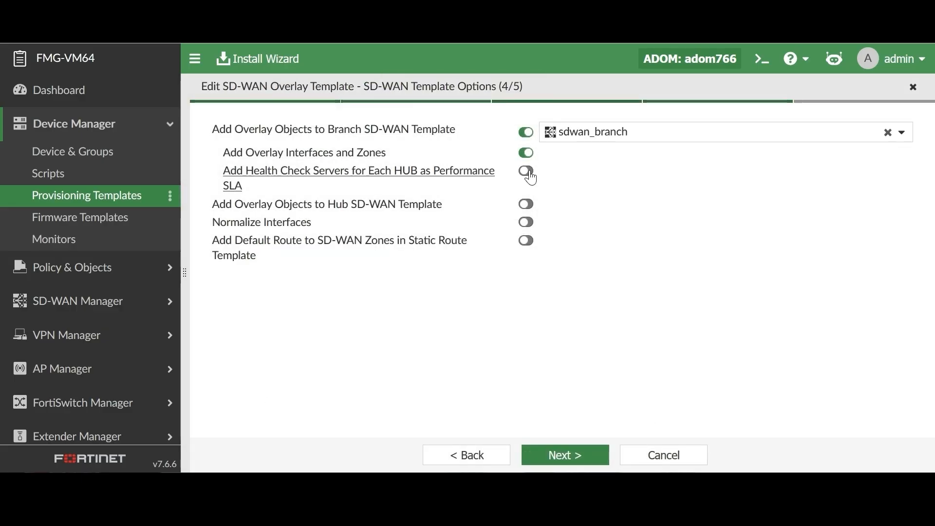
click(530, 175)
click(526, 222)
click(570, 455)
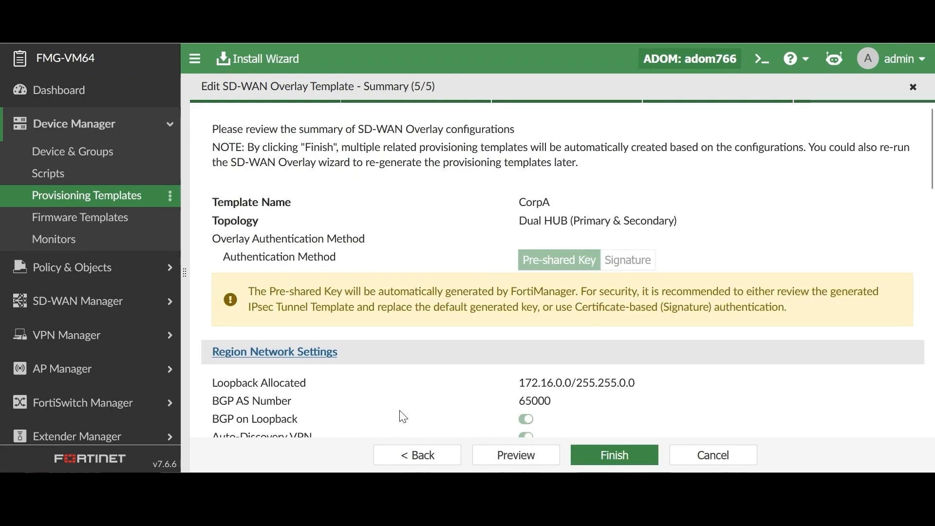
scroll(696, 379, down, 5)
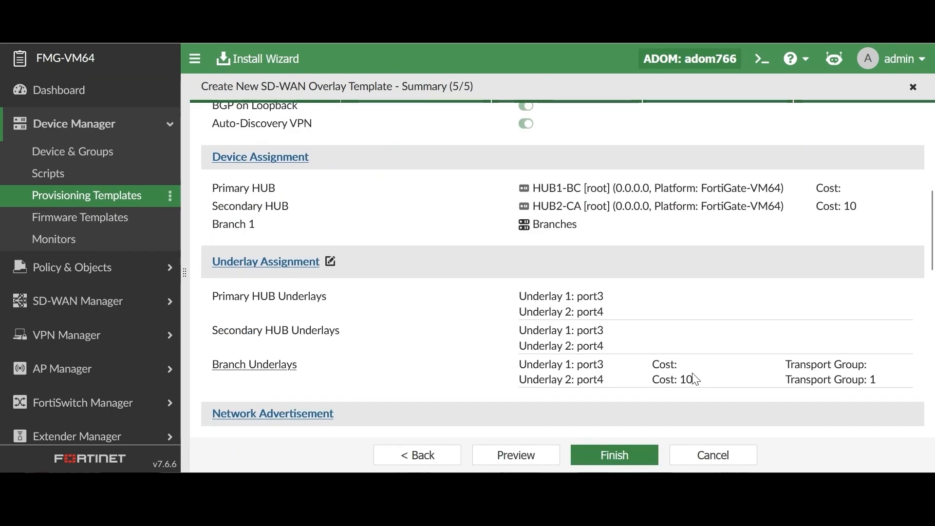
Review the configuration summary and finish creating the SD-WAN overlay template with the change note CorpA.
scroll(706, 382, down, 1)
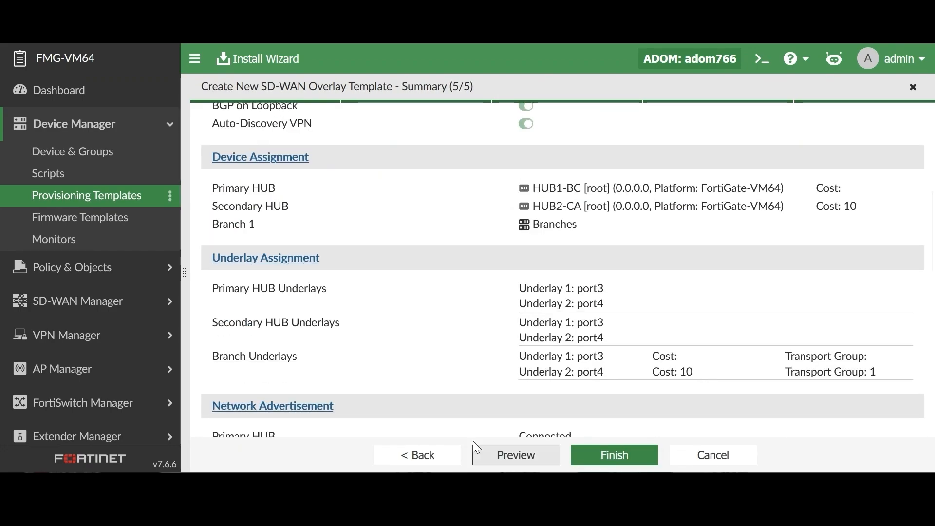
scroll(463, 349, down, 2)
click(618, 457)
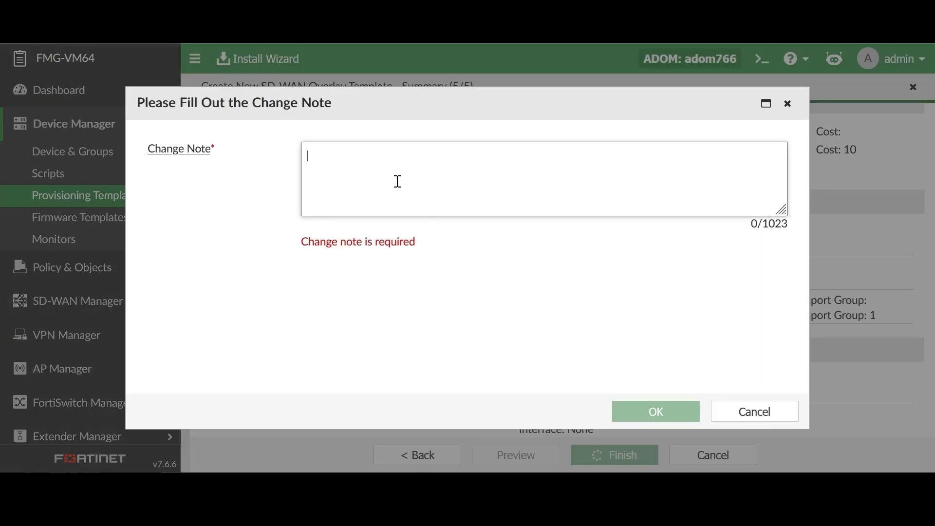
text(CorpA)
click(655, 412)
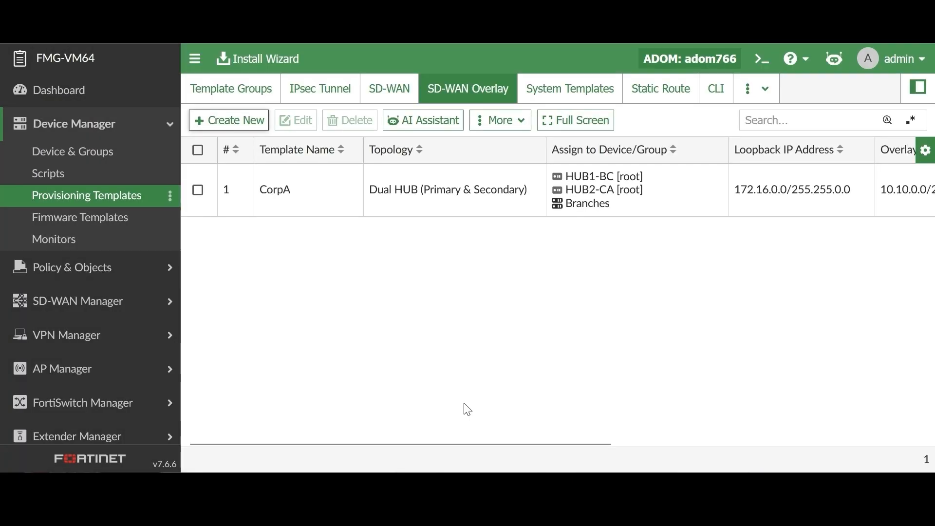
Open the sdwan_branch SD-WAN template and examine the cost and priority of the members in each SD-WAN zone.
click(388, 97)
click(314, 210)
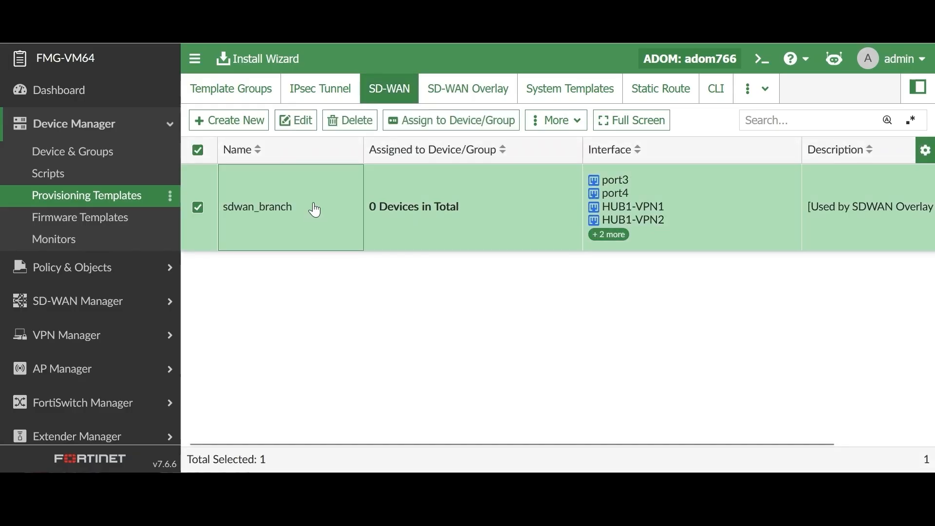
double_click(314, 210)
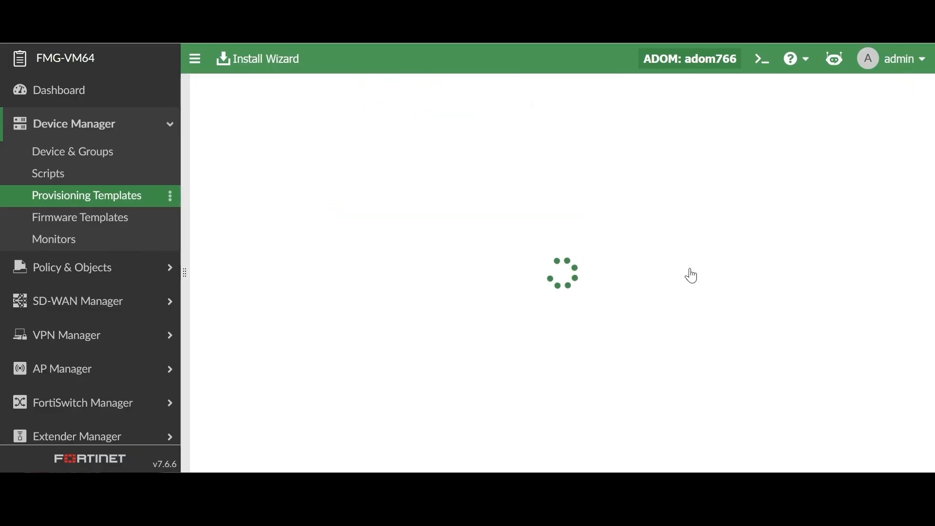
scroll(635, 315, down, 2)
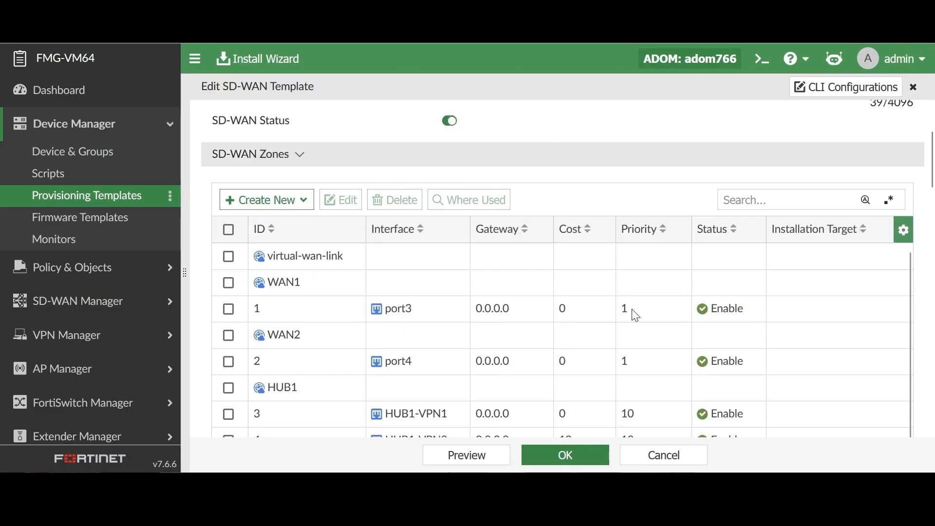
scroll(636, 315, down, 2)
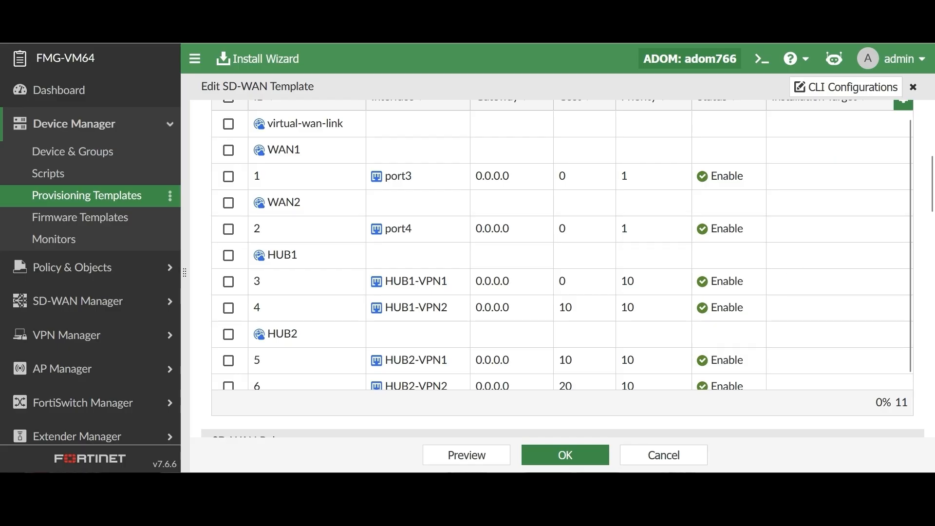
scroll(593, 221, up, 1)
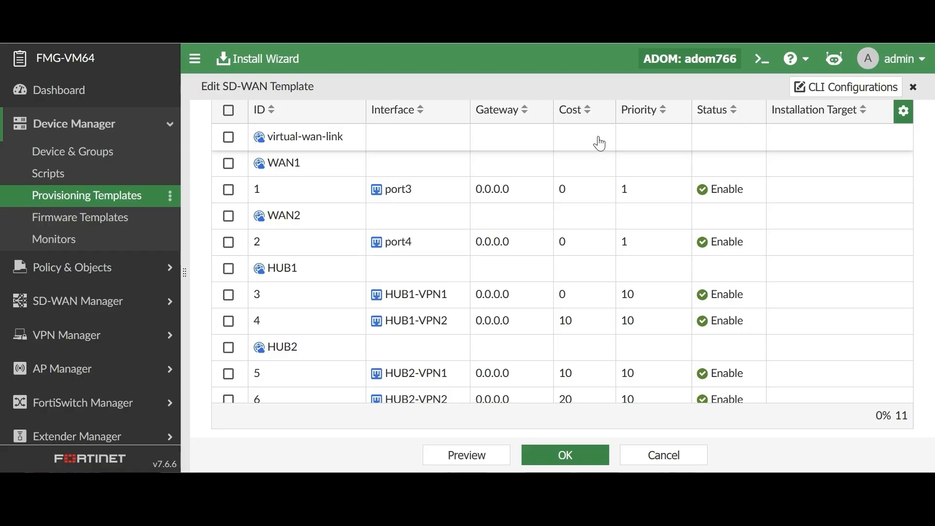
scroll(600, 143, down, 1)
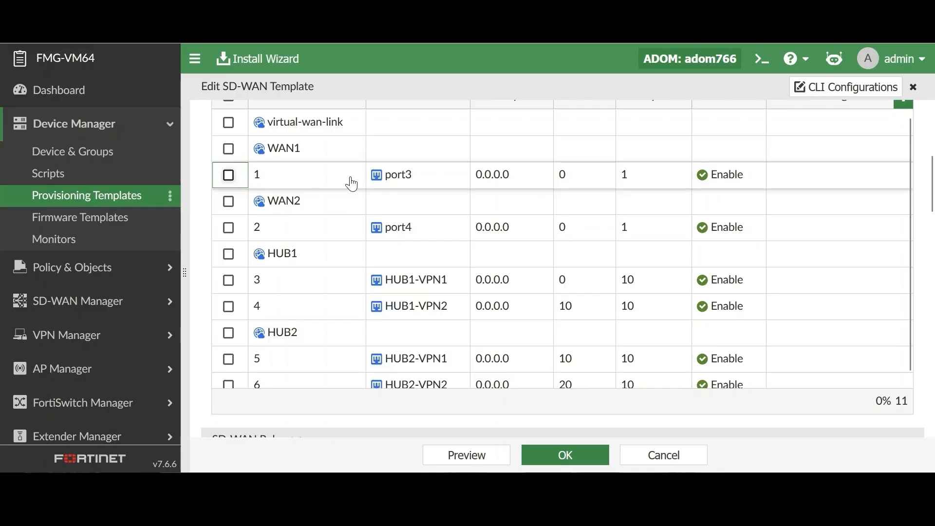
Check the transport-group in the advanced options of the port3 member in zone WAN1, and close the member without saving.
click(351, 182)
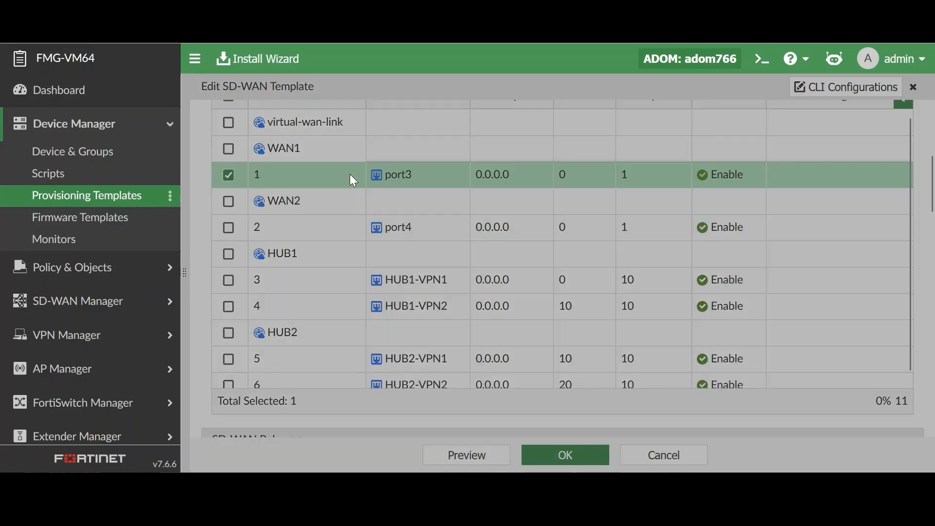
double_click(351, 181)
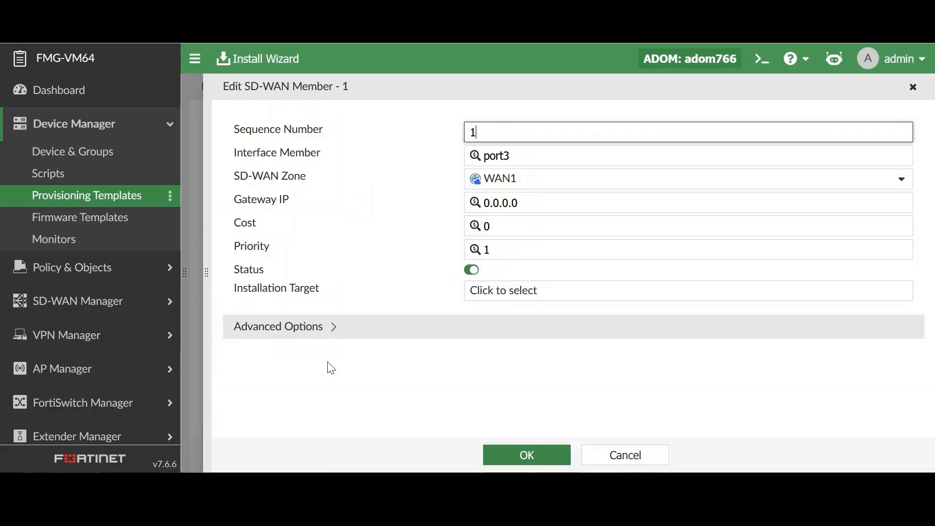
click(328, 326)
scroll(397, 327, down, 5)
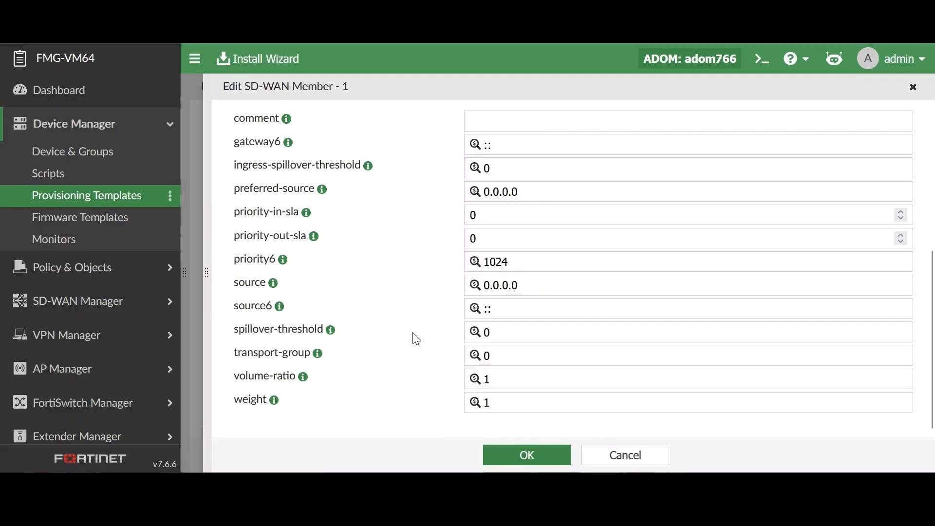
key(Escape)
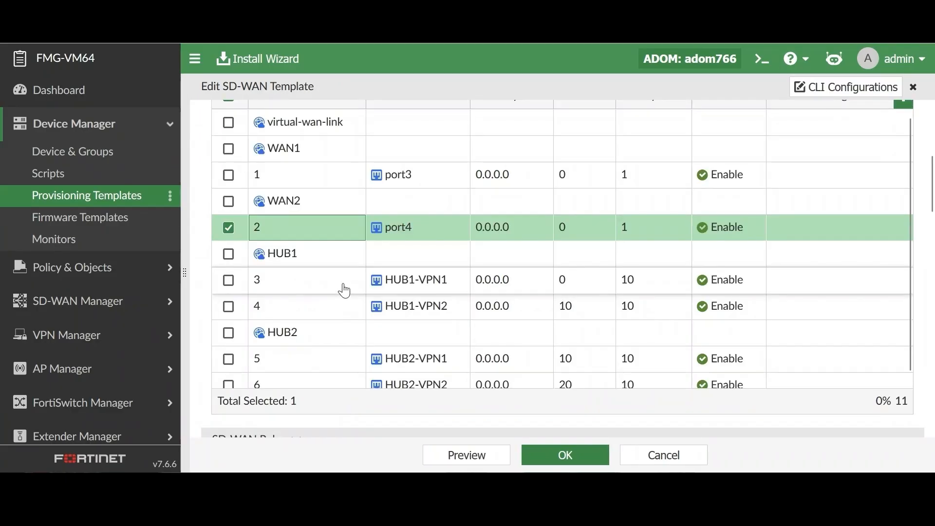
Check the advanced options of the HUB1-VPN1 member in zone HUB1, and close it without saving.
double_click(344, 284)
click(393, 328)
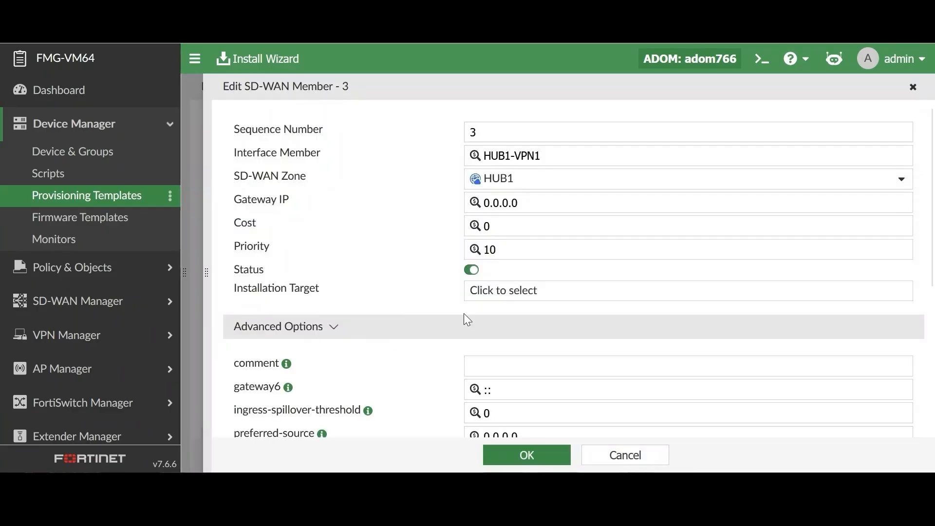
scroll(487, 322, down, 5)
click(649, 459)
Check the transport-group in the advanced options of the HUB1-VPN2 member, and leave the member and the SD-WAN template without saving.
click(333, 313)
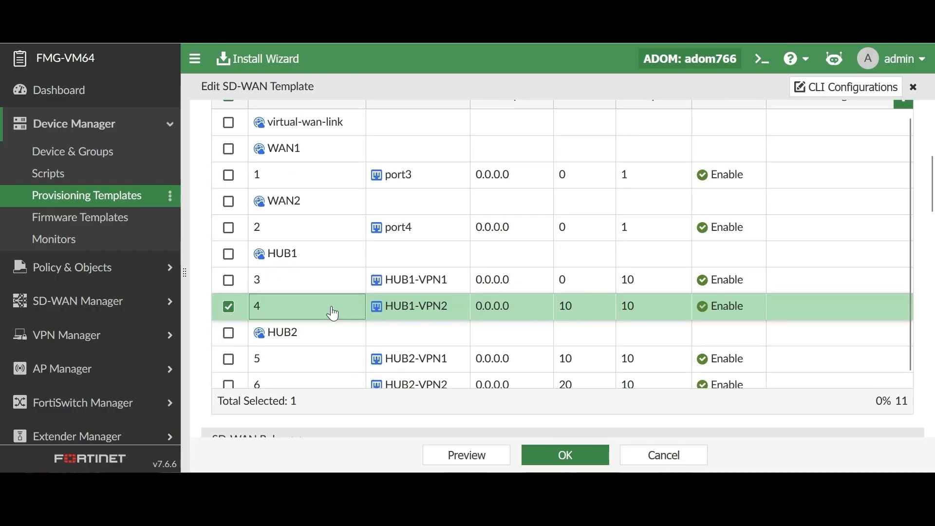
double_click(333, 313)
click(334, 328)
scroll(614, 368, down, 5)
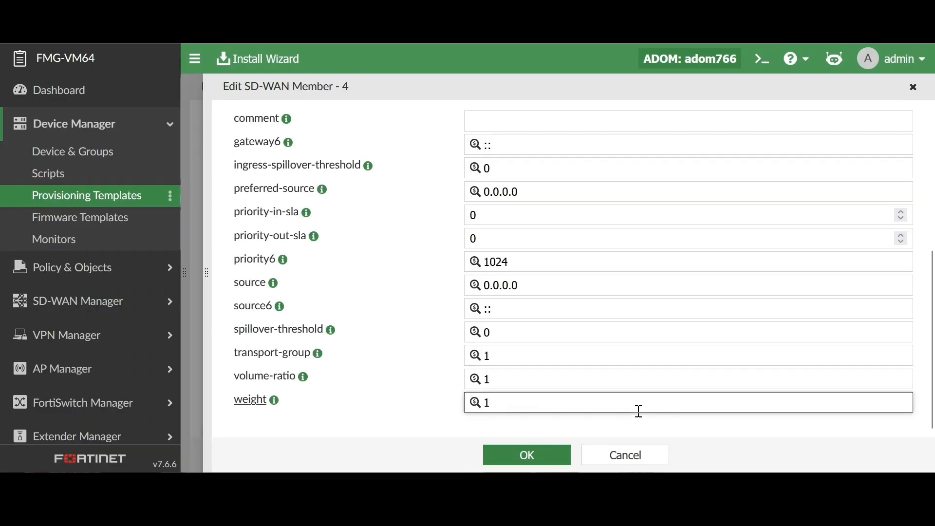
click(640, 454)
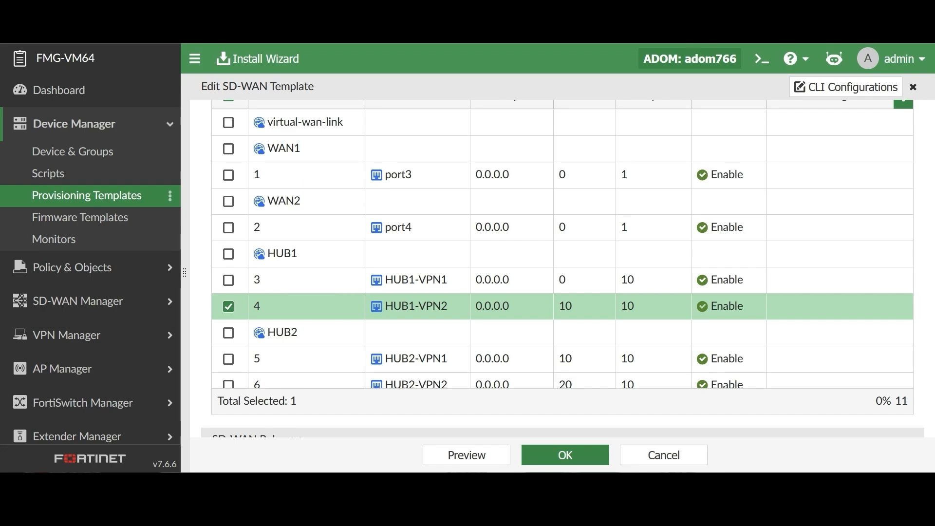
click(681, 457)
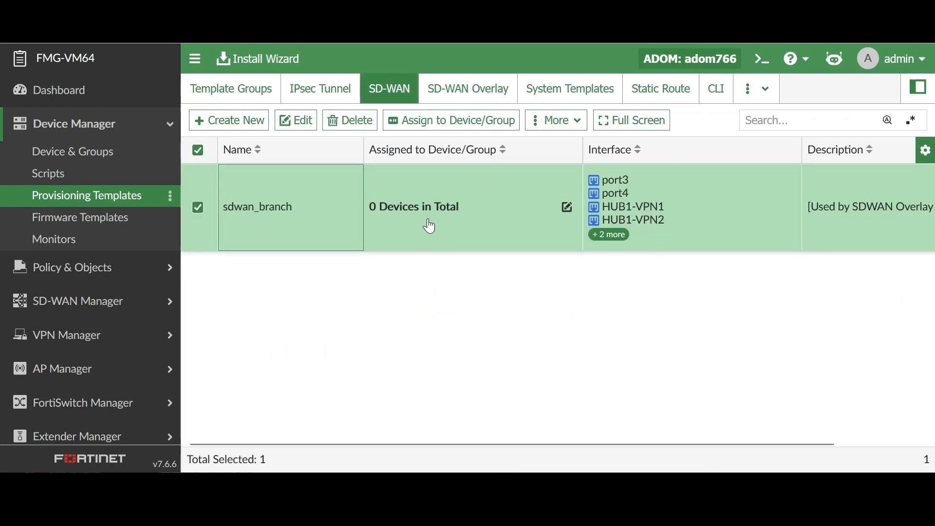
Open the CorpA overlay template for editing, enable Dynamic BGP in its advanced region settings, and continue to the role assignment.
click(466, 96)
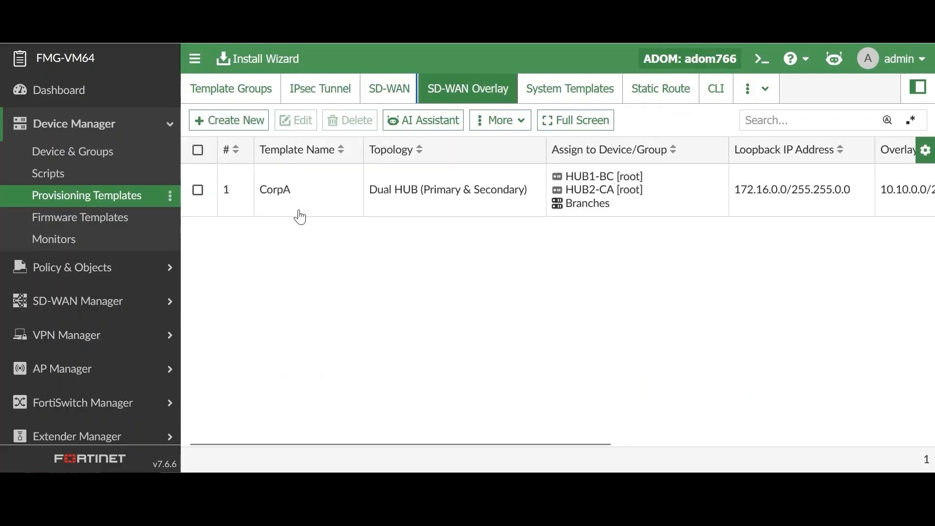
double_click(303, 193)
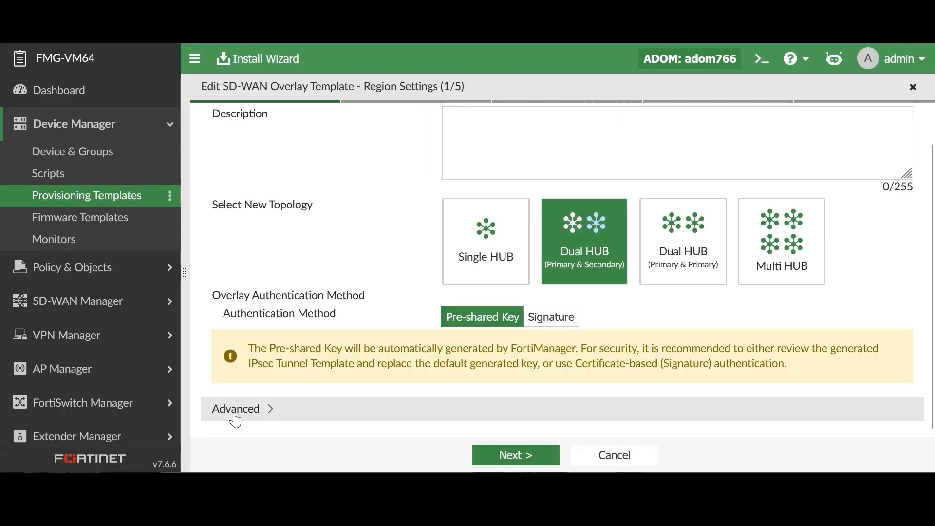
click(336, 414)
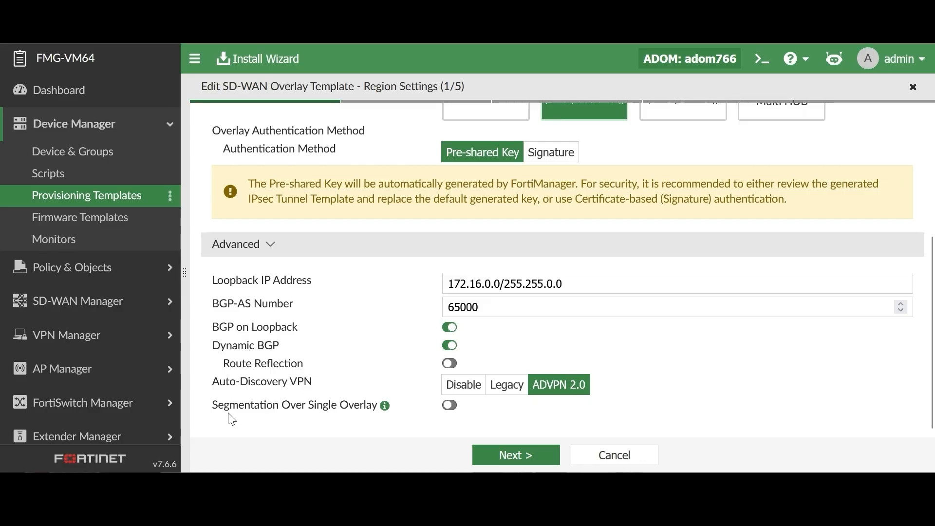
click(449, 363)
click(525, 456)
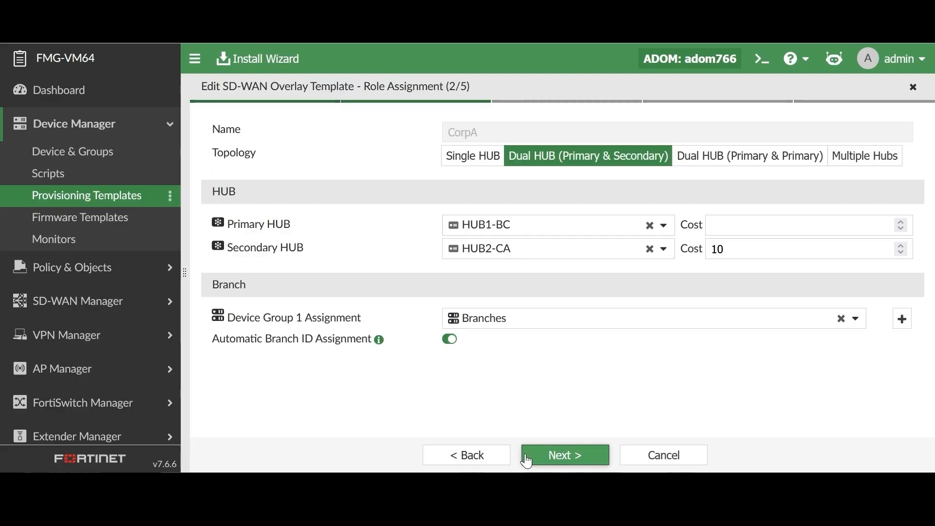
Keep the remaining settings of the CorpA overlay template through to the summary, and save it with the change note D BGP.
click(578, 456)
click(576, 458)
click(576, 459)
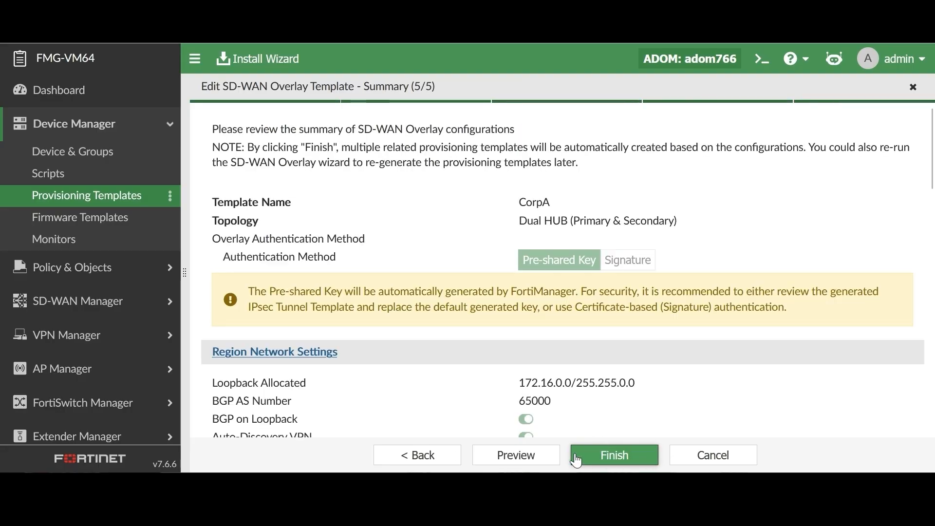
scroll(576, 460, down, 5)
click(605, 455)
text(D )
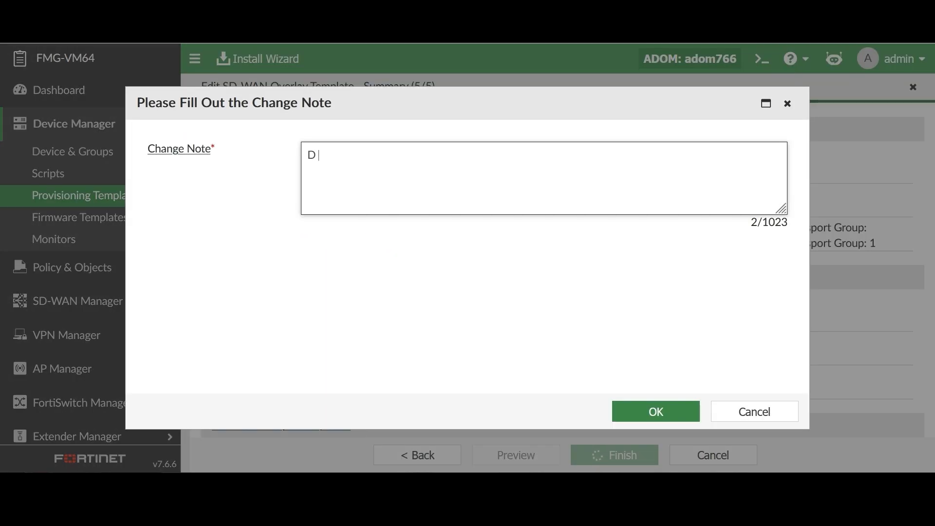
text(BGP)
click(647, 412)
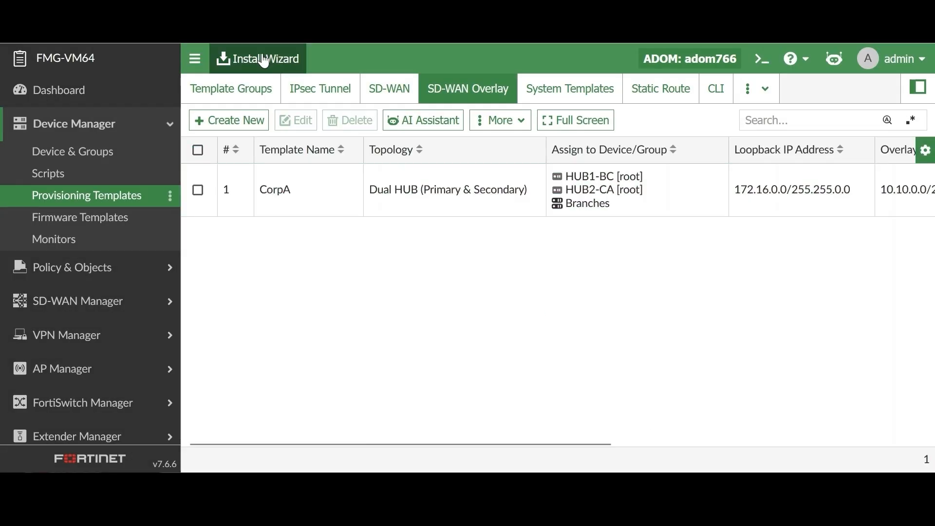
Start an installation of device settings only and continue to the device validation.
click(252, 61)
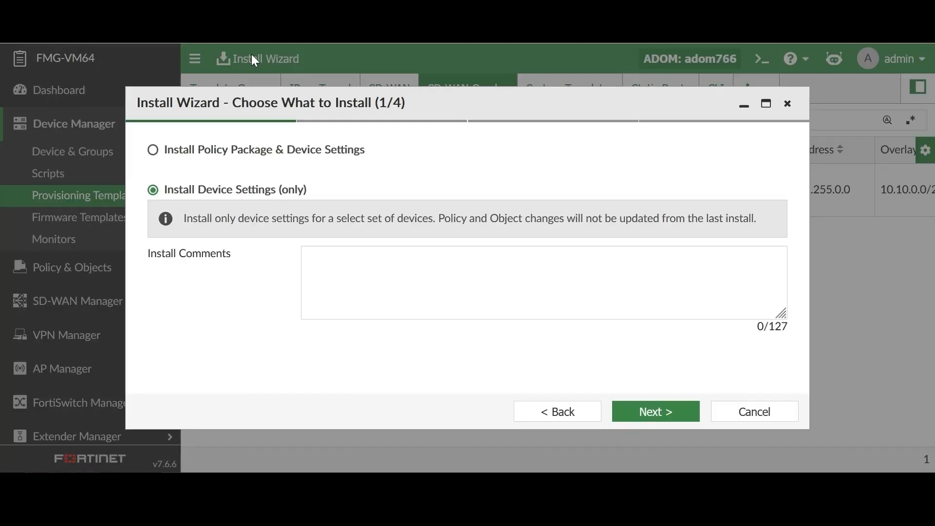
click(660, 413)
click(659, 413)
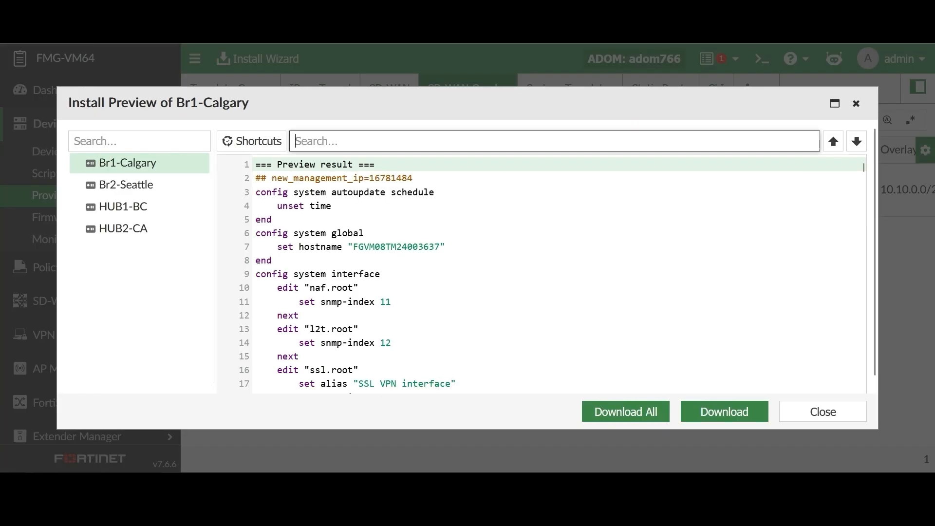
Search the install preview of Br1-Calgary for DYN and examine the matching BGP neighbor group configuration.
text(DYN)
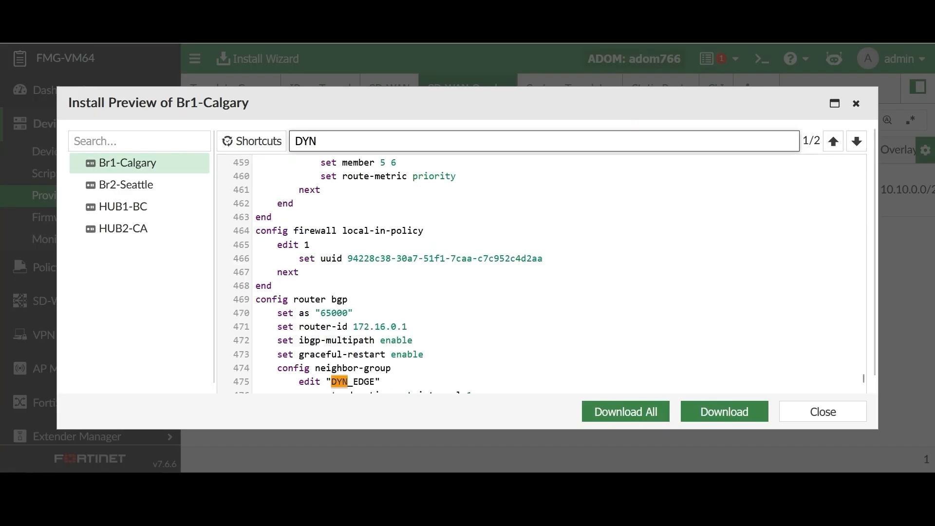
scroll(405, 287, down, 5)
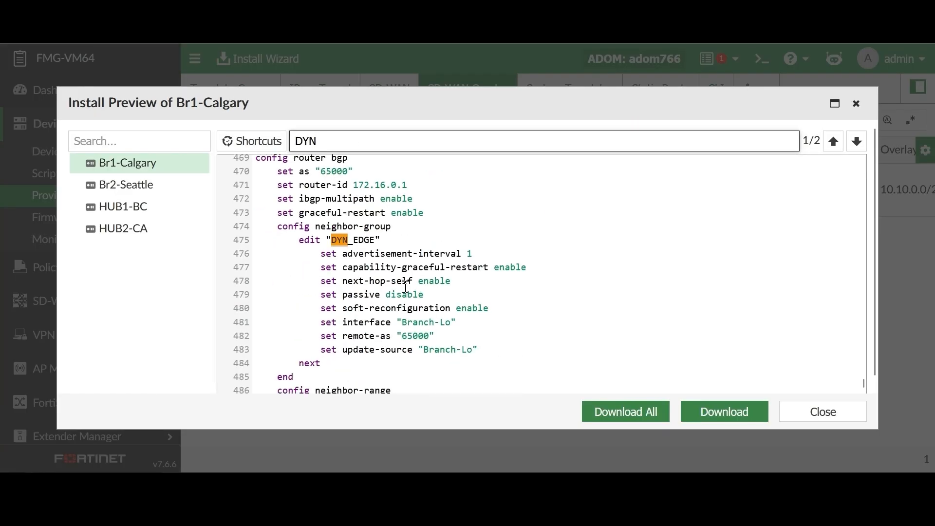